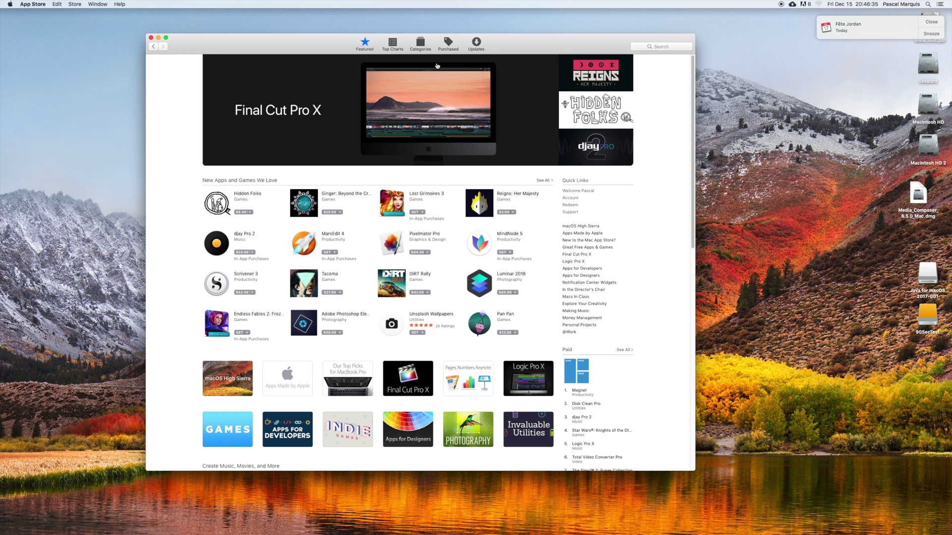
In Purchased, hide the OS X Yosemite purchase, then open Store > View My Account
click(449, 43)
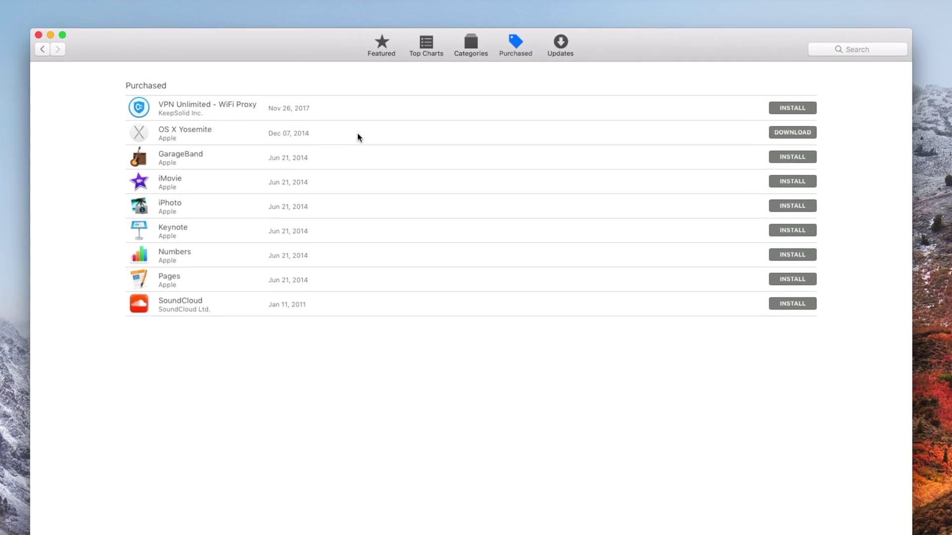
right_click(351, 115)
click(361, 137)
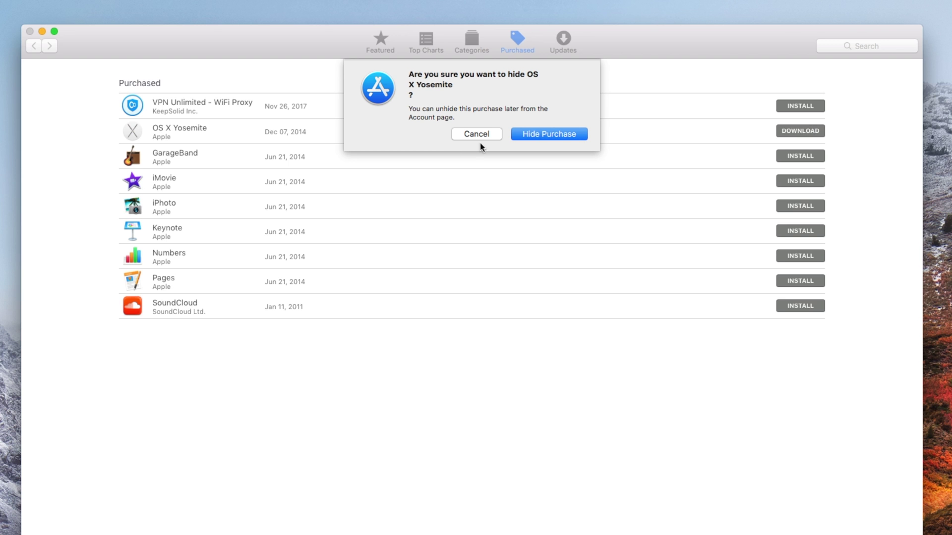
click(548, 134)
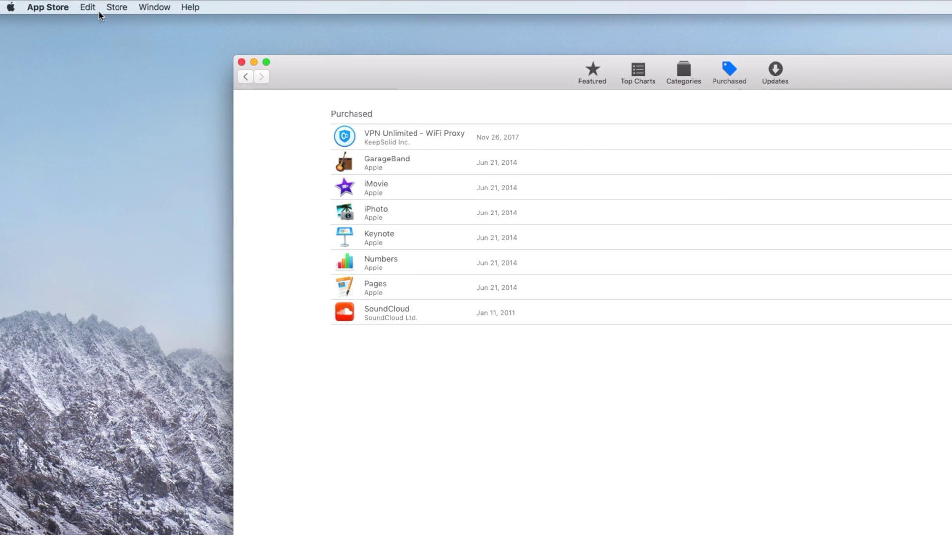
click(116, 8)
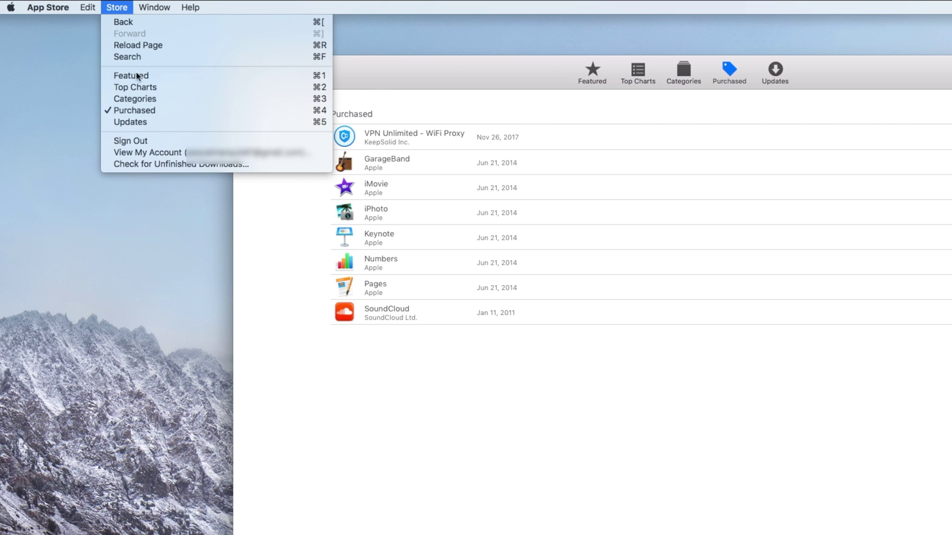
click(265, 154)
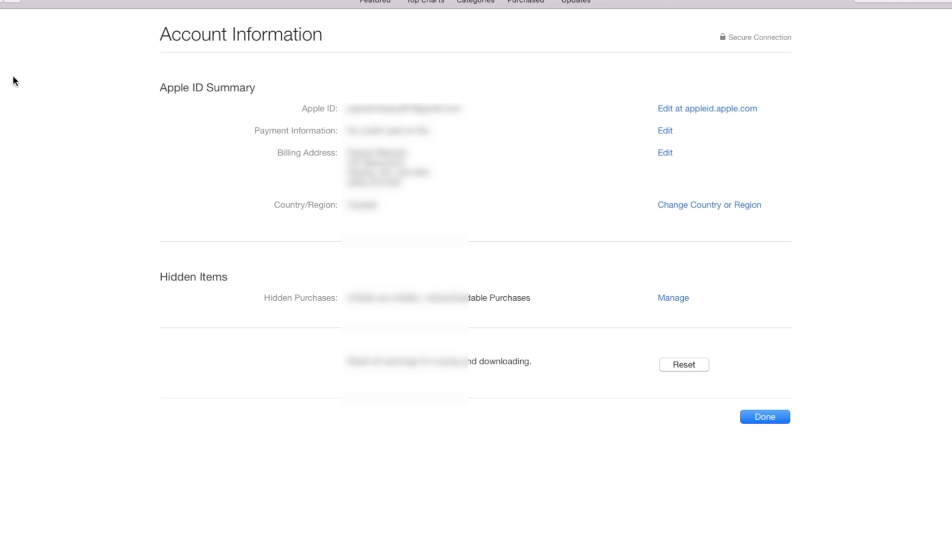
Manage Hidden Items, then hide the OS X Yosemite purchase again and confirm
click(663, 302)
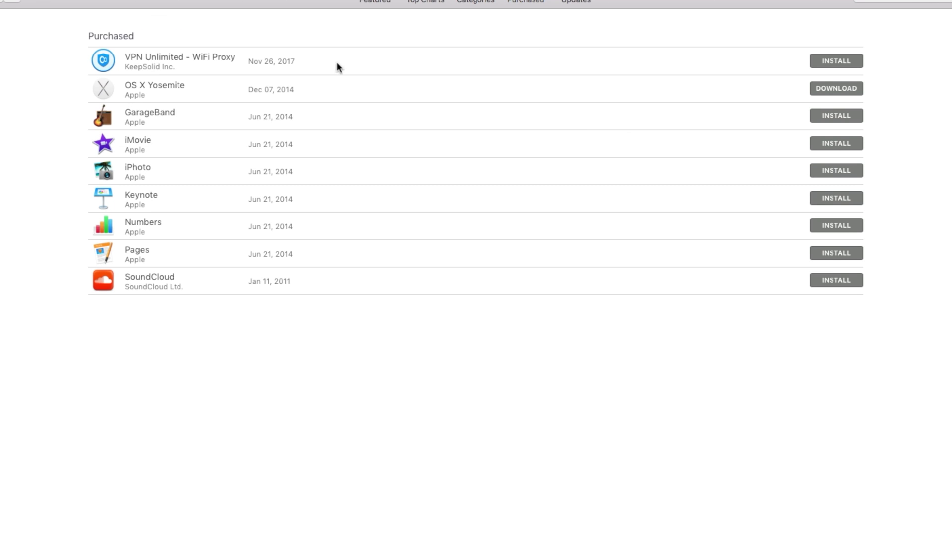
right_click(306, 89)
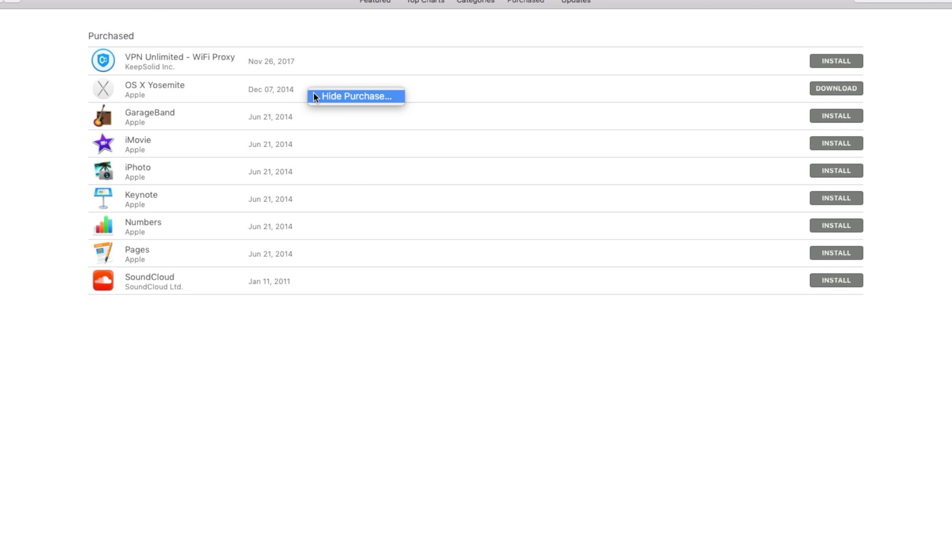
click(313, 93)
click(538, 93)
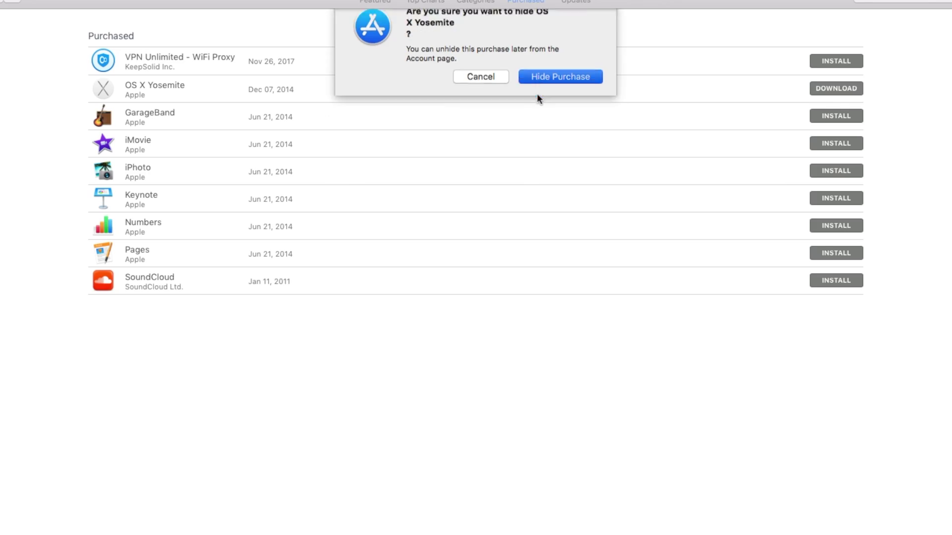